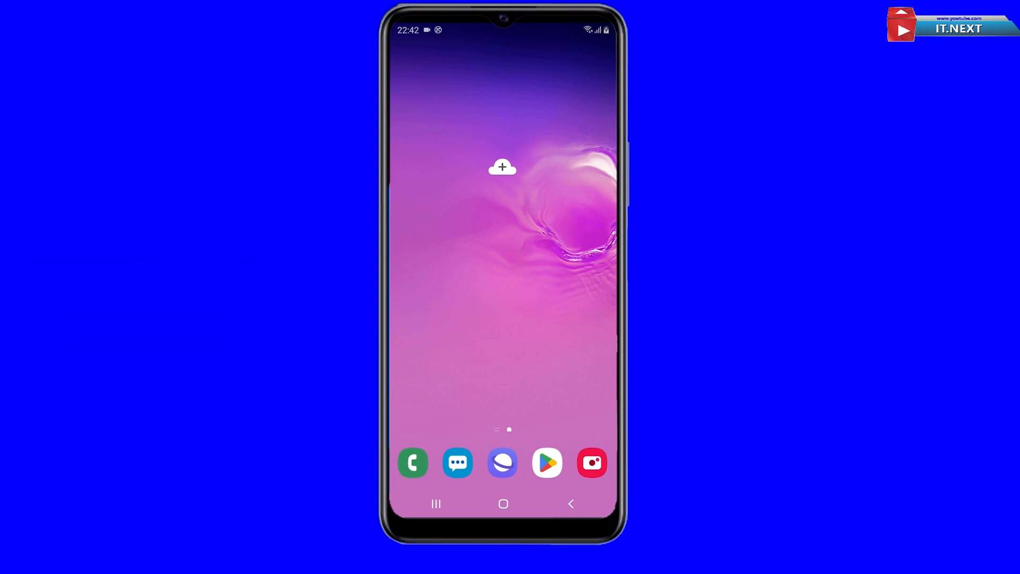
- Launch Gmail from the app drawer
drag(502, 399, 502, 186)
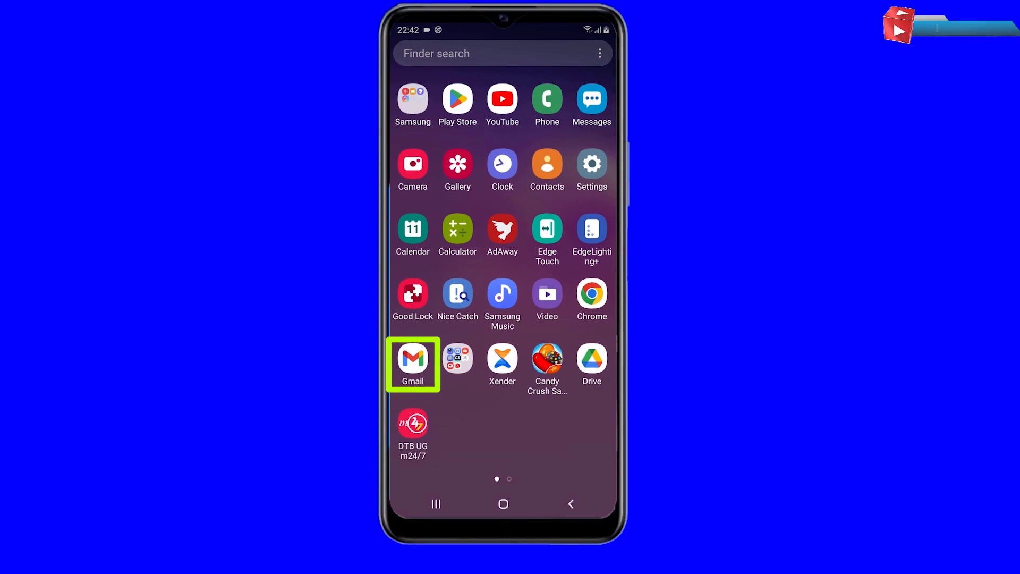
click(413, 359)
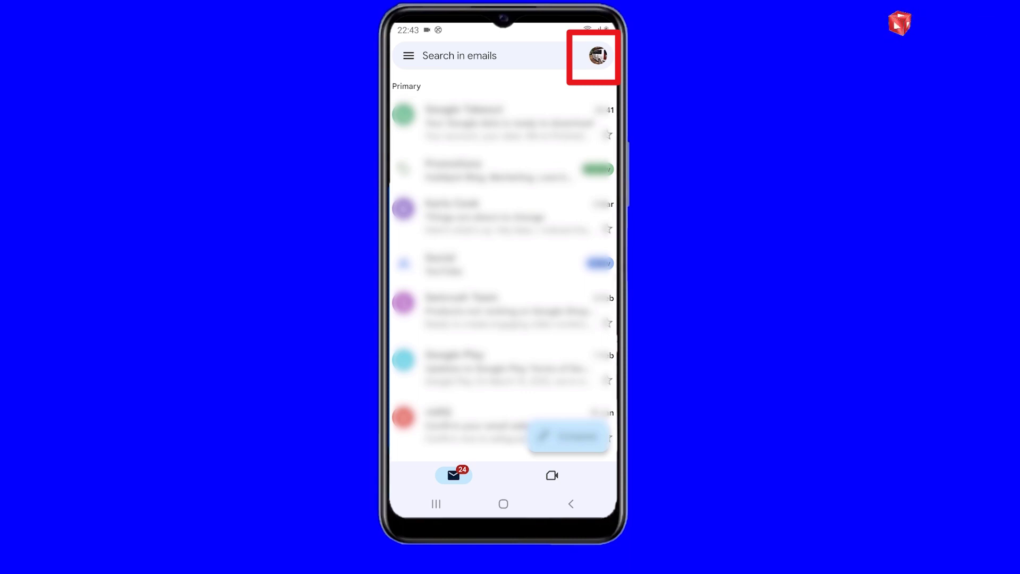
- Open 'Manage your Google Account' from the profile avatar menu
click(598, 55)
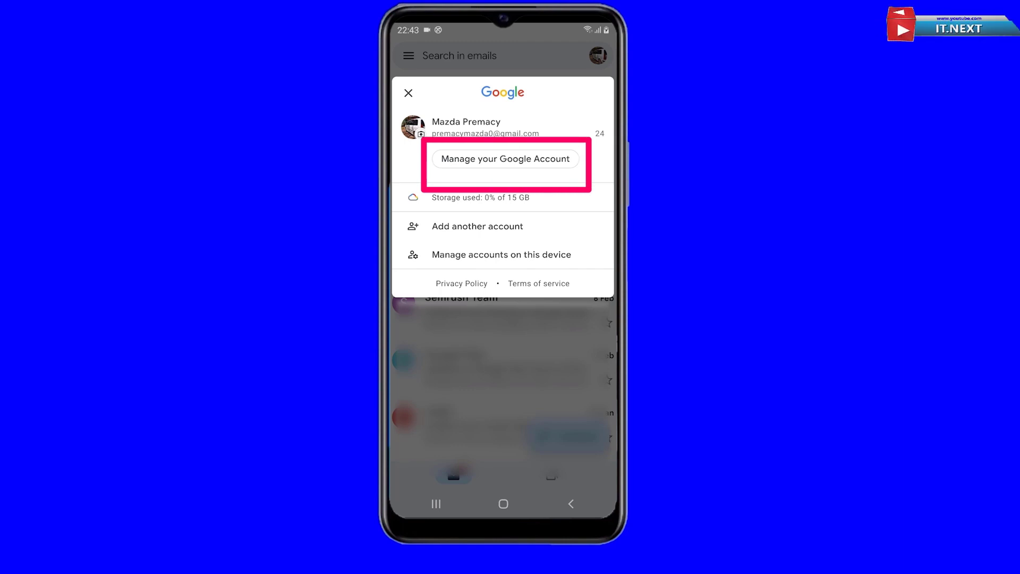
click(505, 158)
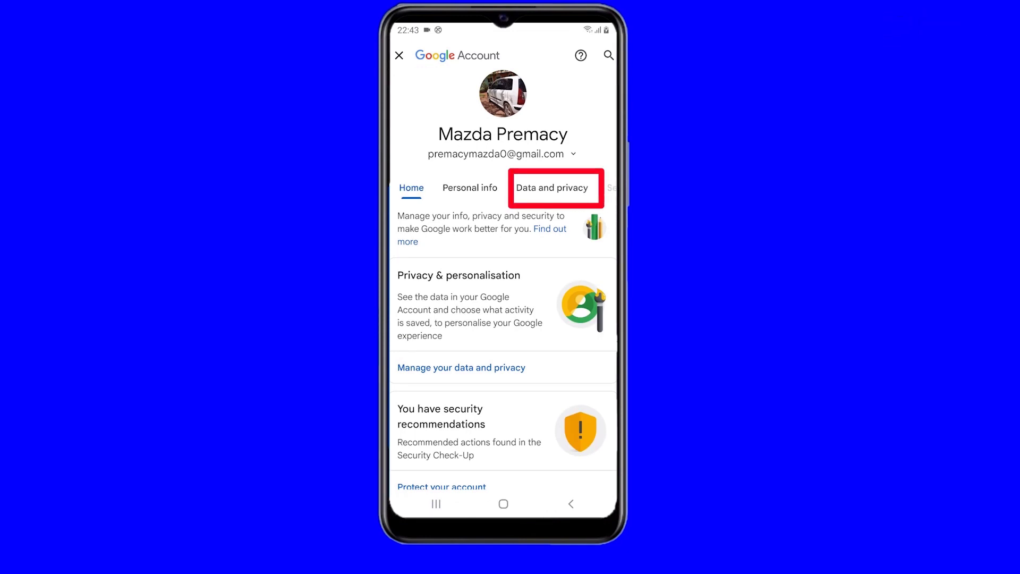
- Go to Data and privacy and scroll down to the Download or delete your data options
click(552, 188)
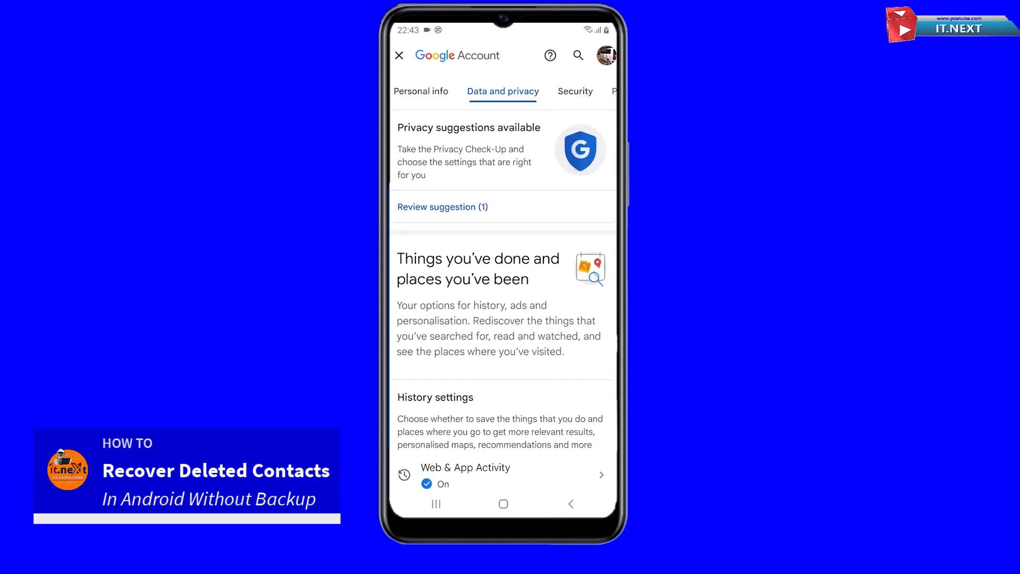
scroll(503, 270, down, 5)
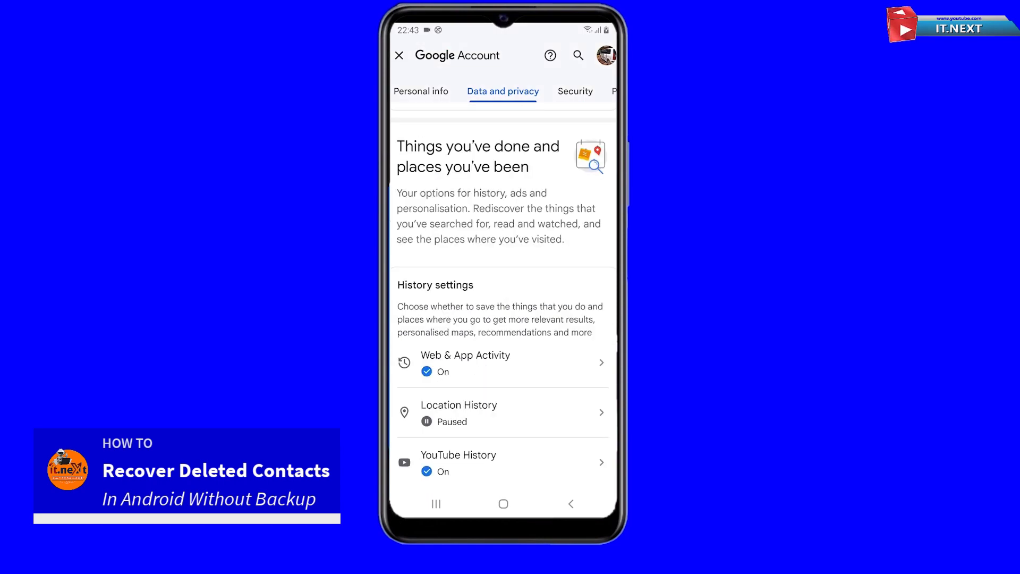
scroll(504, 295, down, 2)
scroll(503, 295, down, 3)
scroll(503, 295, down, 2)
scroll(503, 295, down, 3)
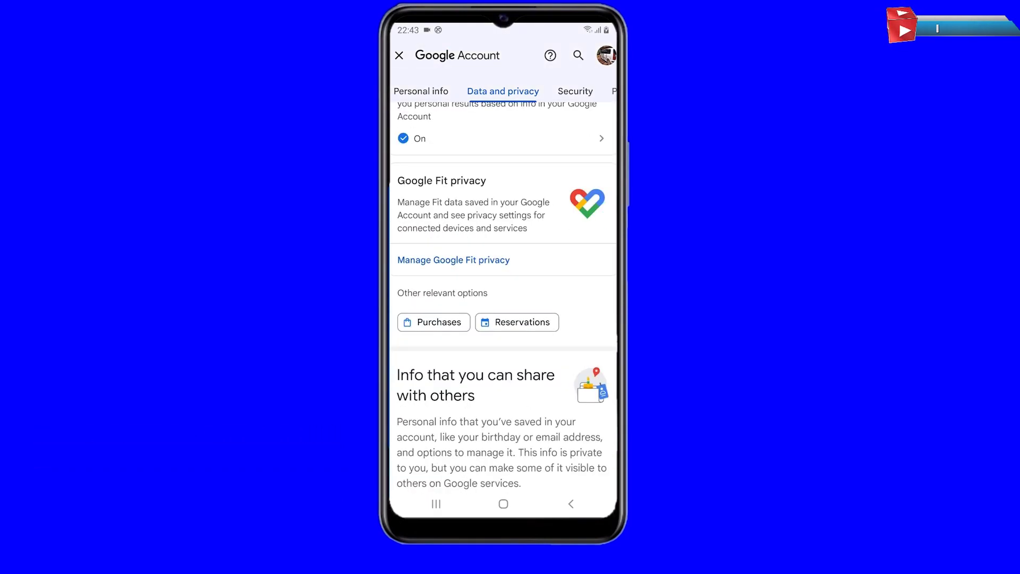
scroll(503, 295, down, 5)
scroll(504, 295, down, 5)
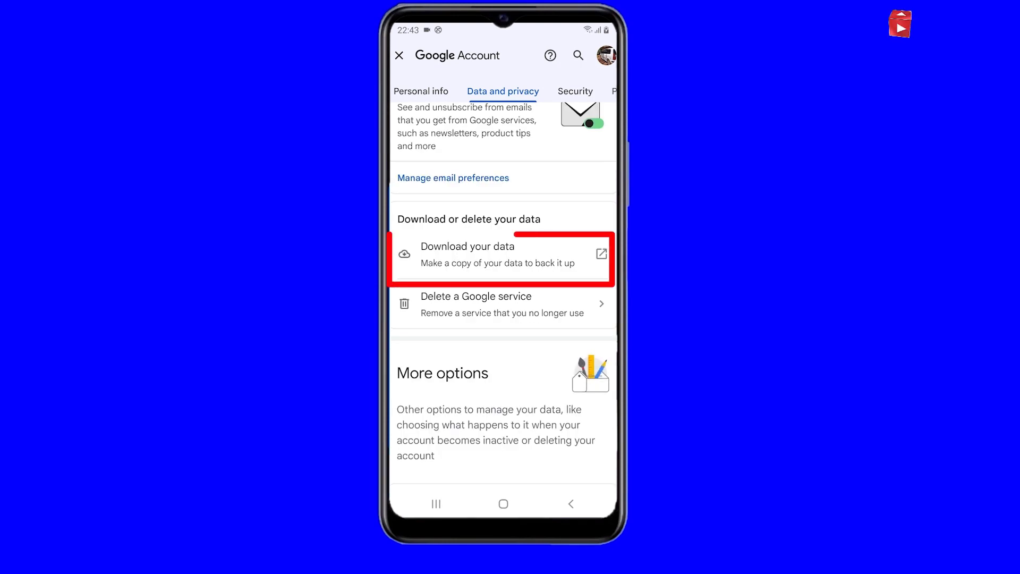
- Open Google Takeout in Chrome just once and deselect all products
click(467, 254)
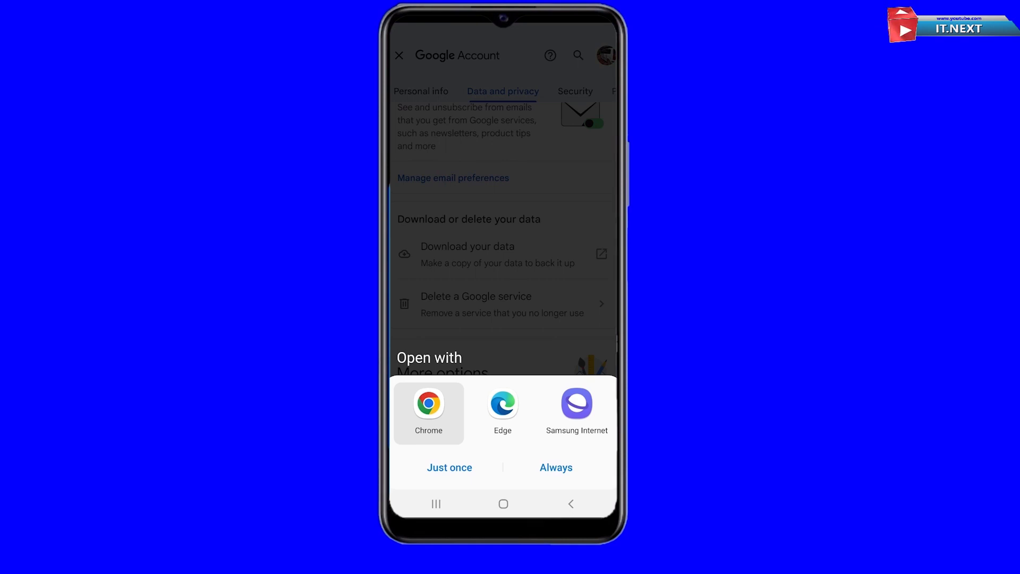
click(449, 467)
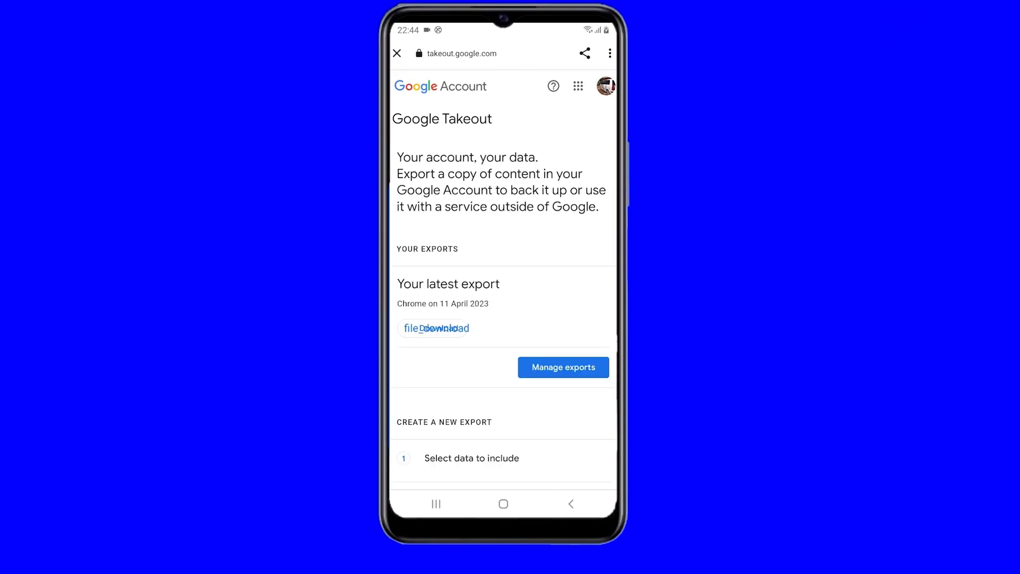
scroll(503, 293, down, 3)
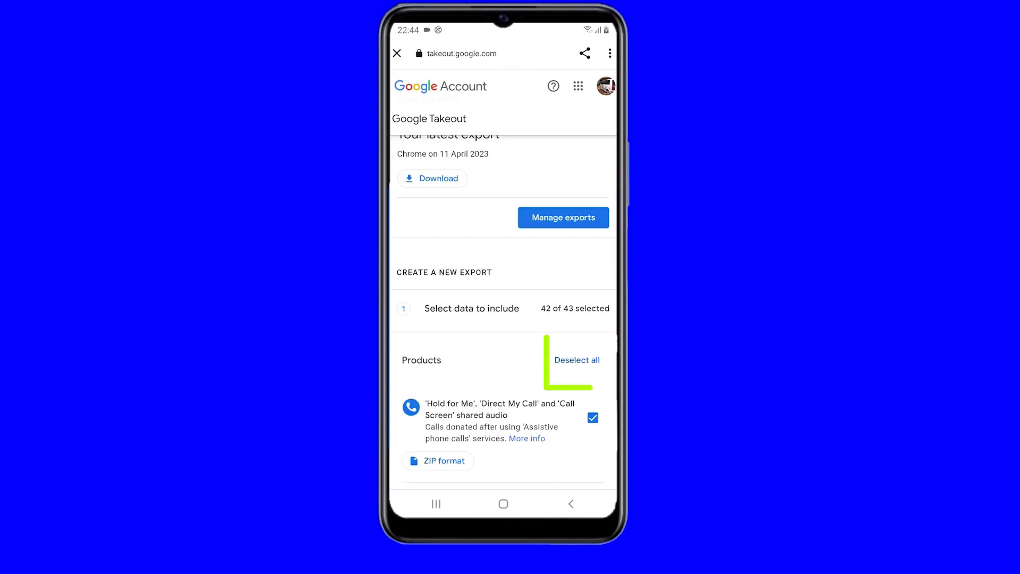
click(582, 360)
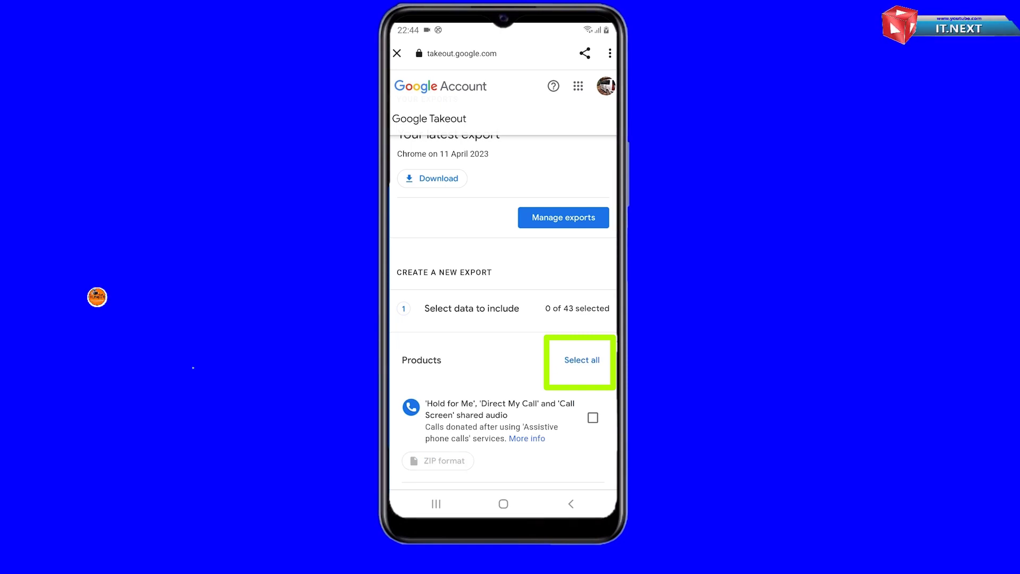
- Tick Contacts so only 1 of 43 products is selected
scroll(503, 314, down, 1)
scroll(503, 314, down, 2)
scroll(503, 314, down, 2)
scroll(503, 313, down, 3)
scroll(503, 314, down, 3)
scroll(503, 313, down, 2)
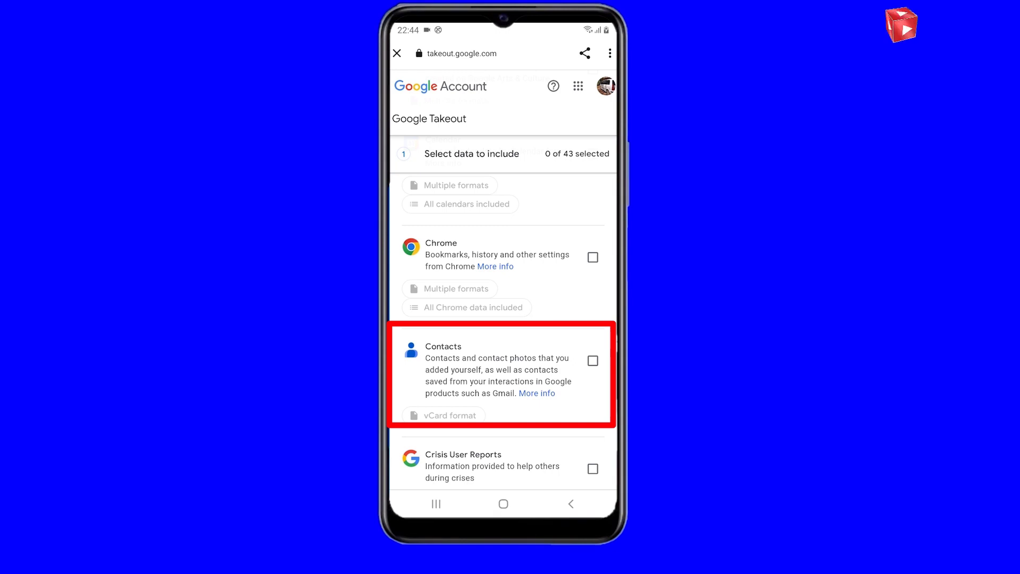
click(592, 361)
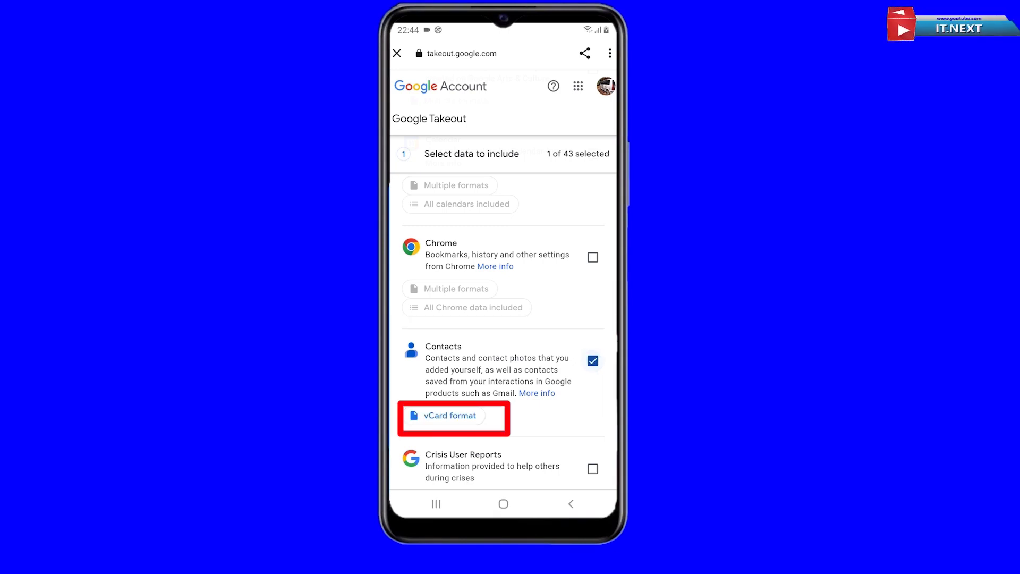
click(450, 415)
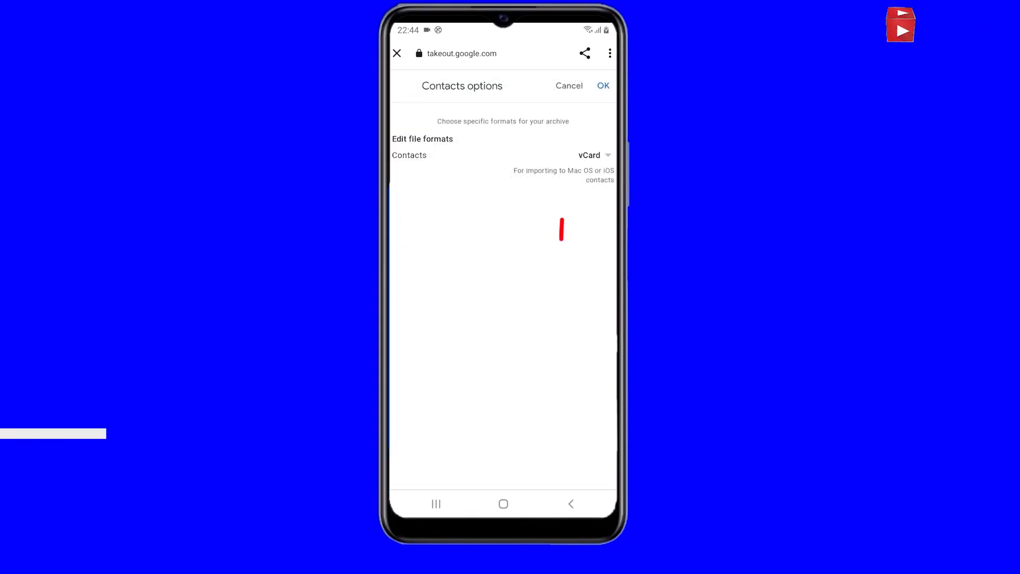
click(593, 156)
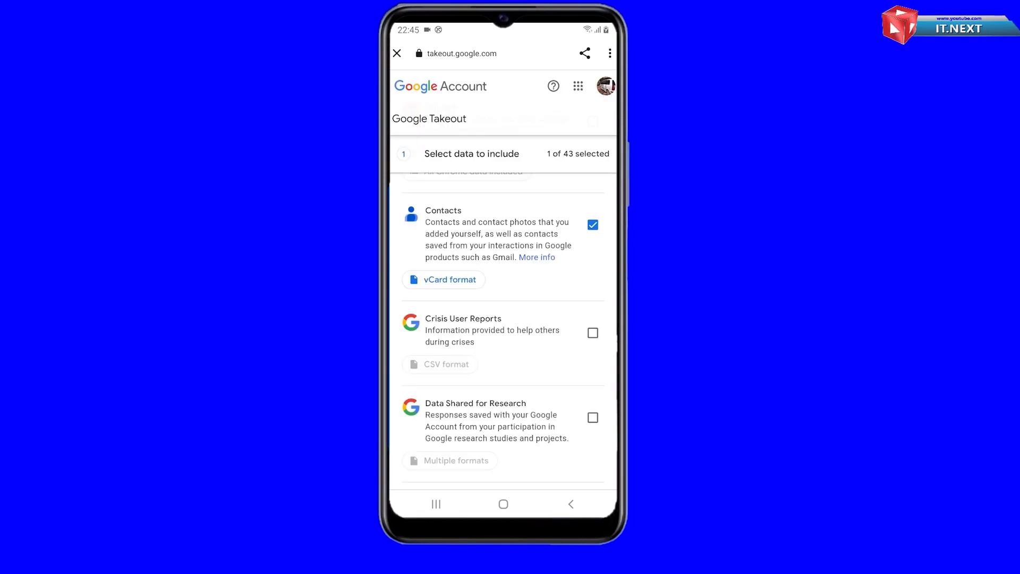
scroll(503, 330, down, 3)
scroll(502, 330, down, 3)
scroll(502, 329, down, 3)
scroll(502, 329, down, 3)
scroll(503, 329, down, 3)
scroll(503, 329, down, 3)
scroll(503, 329, down, 3)
scroll(503, 330, down, 3)
scroll(503, 329, down, 10)
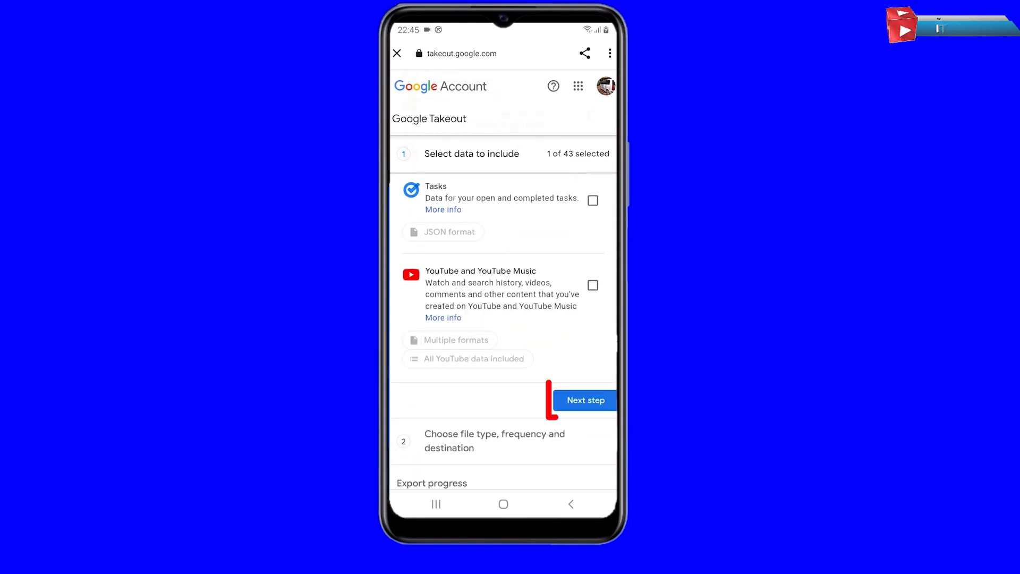
- Keep the .zip file type and 2 GB size, and create the one-time export
click(586, 401)
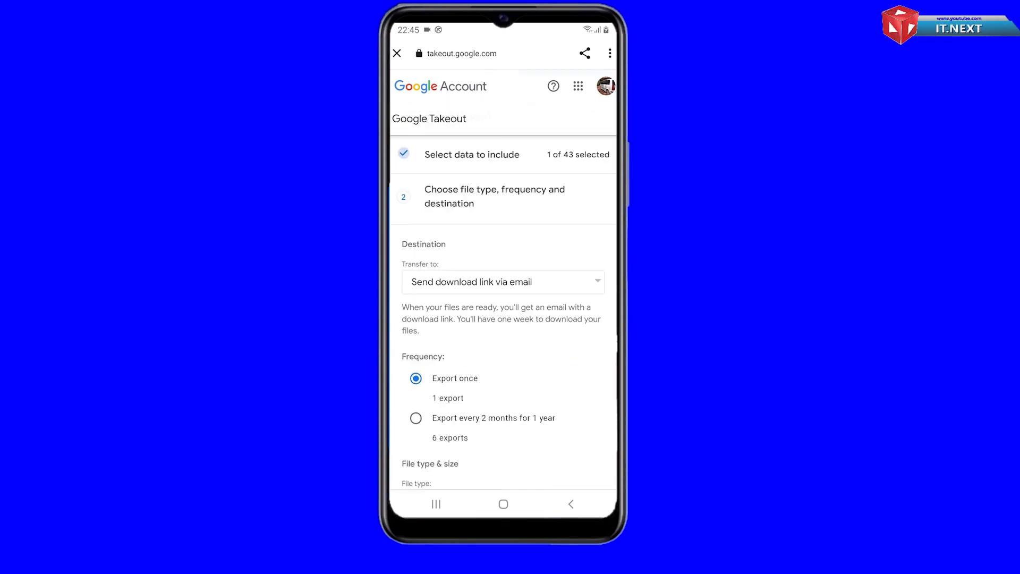
scroll(503, 330, down, 5)
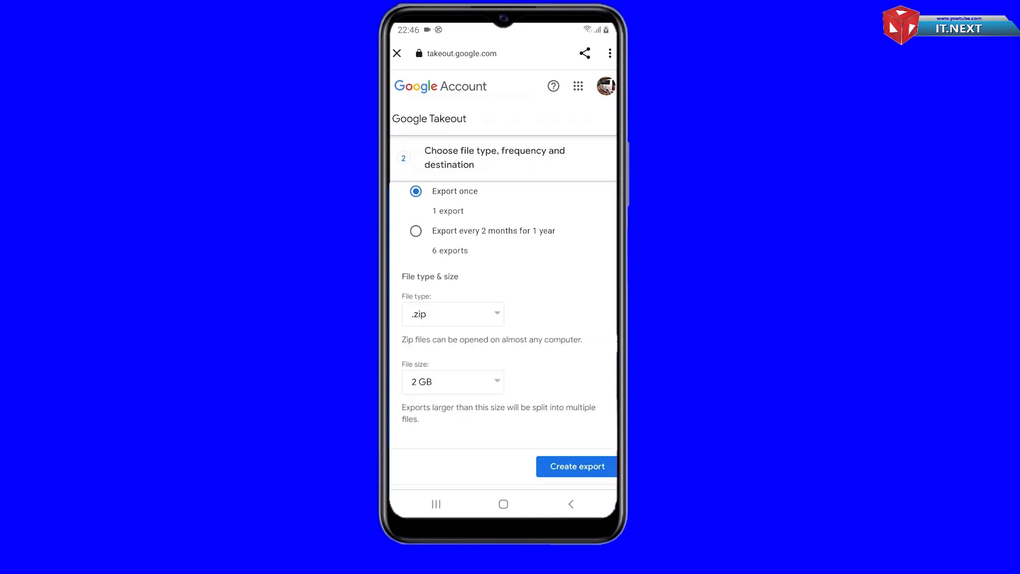
click(453, 314)
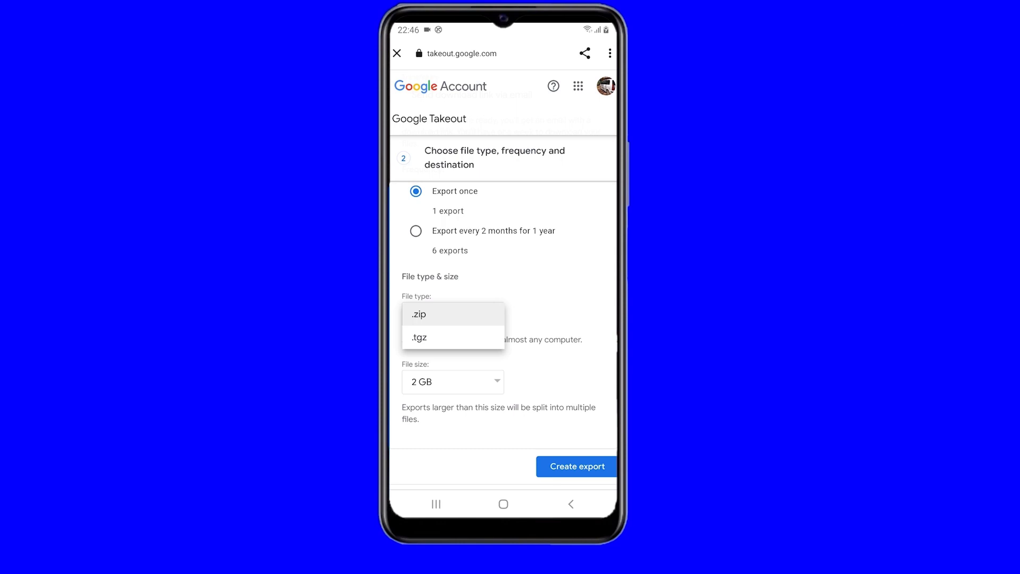
click(419, 314)
click(577, 466)
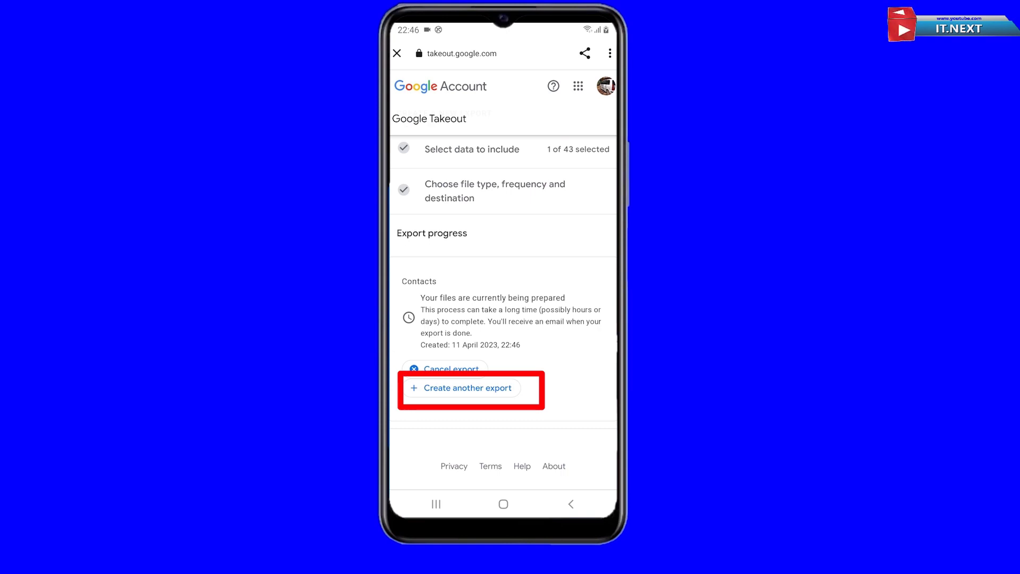
- Download the Contacts export zip, continuing past the storage notice and allowing Chrome storage access
click(462, 387)
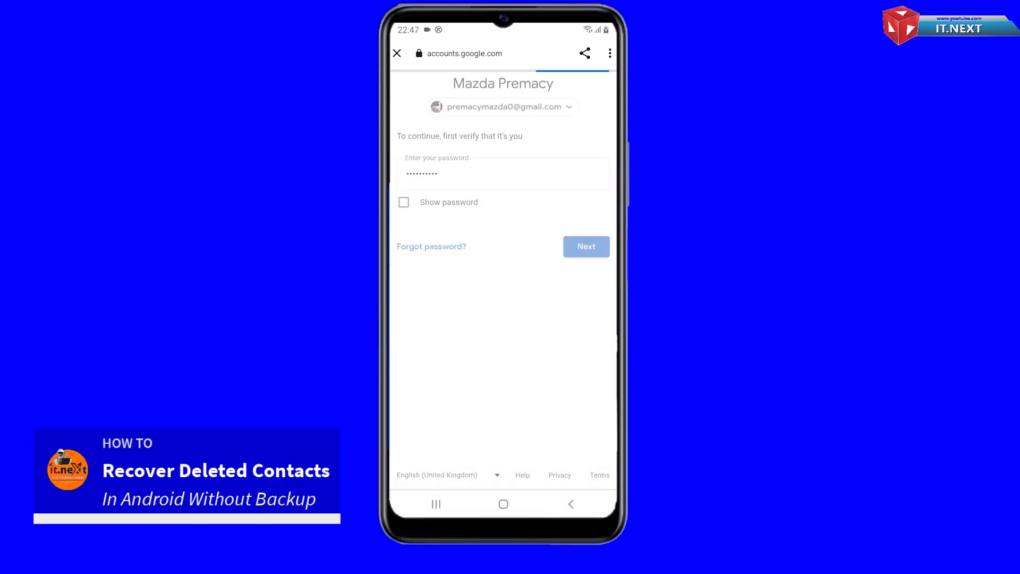
scroll(503, 311, down, 2)
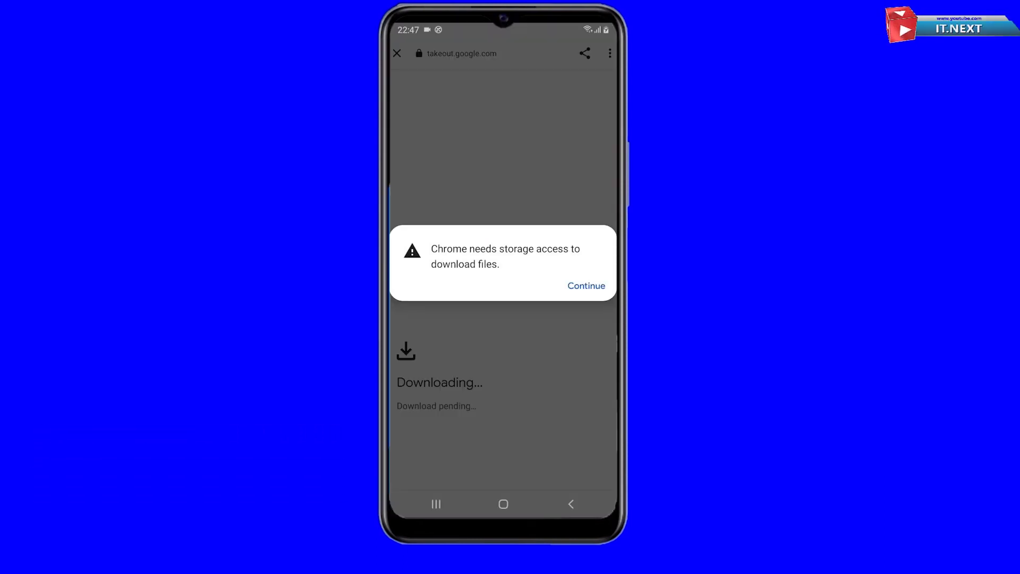
click(587, 285)
click(578, 293)
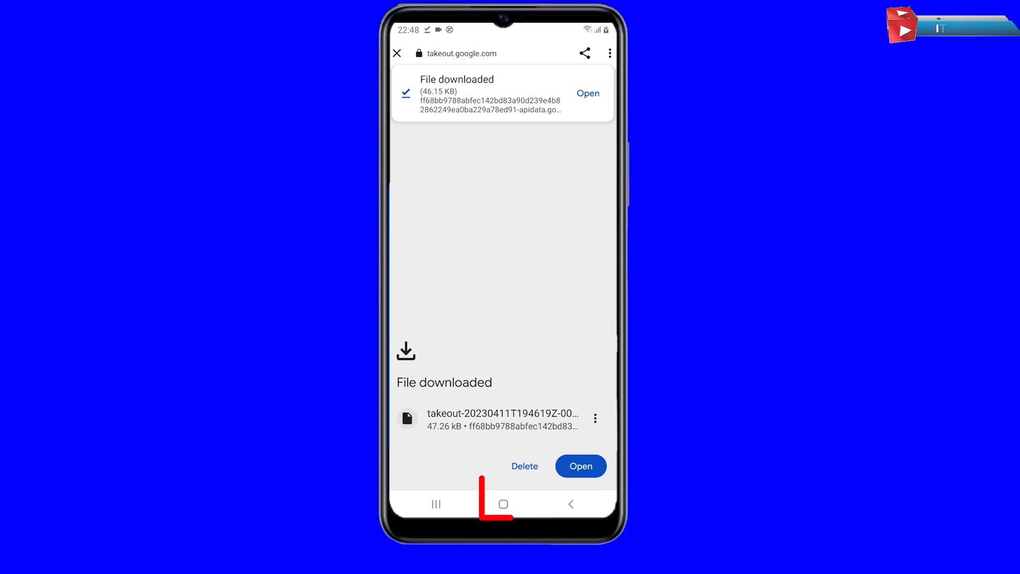
- Open My Files from the Samsung folder and browse to Internal storage > Download
click(503, 504)
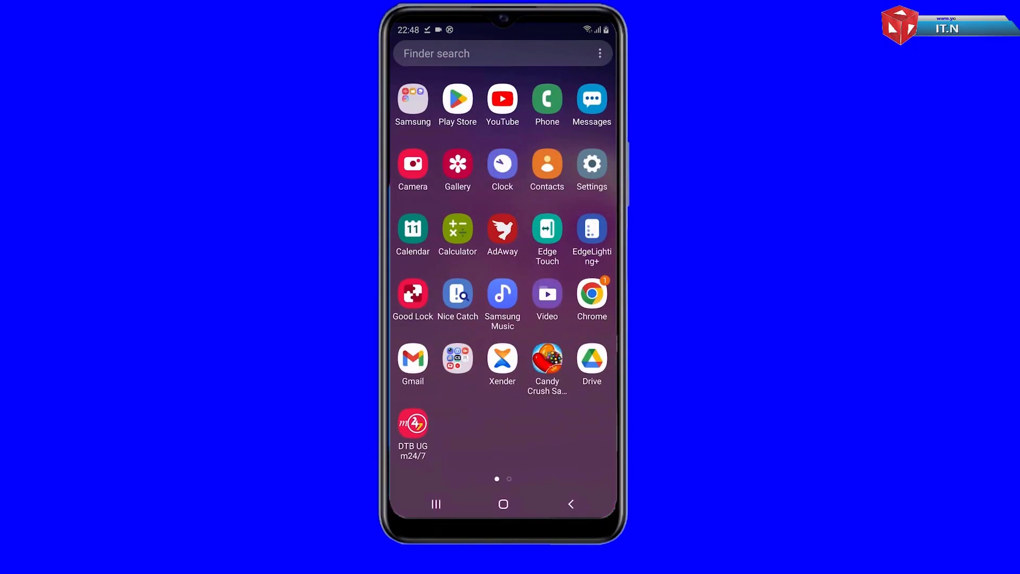
click(413, 98)
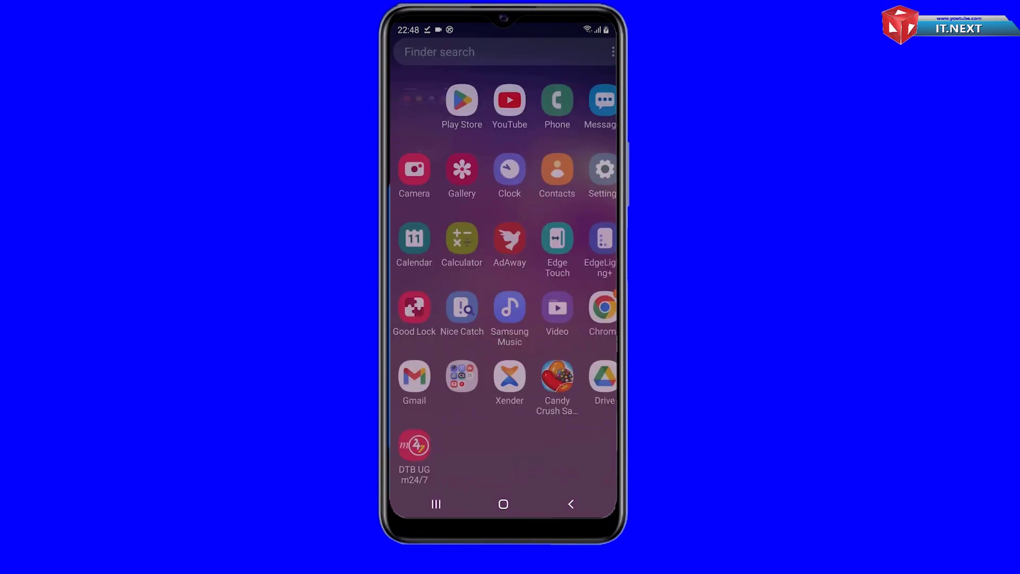
click(476, 216)
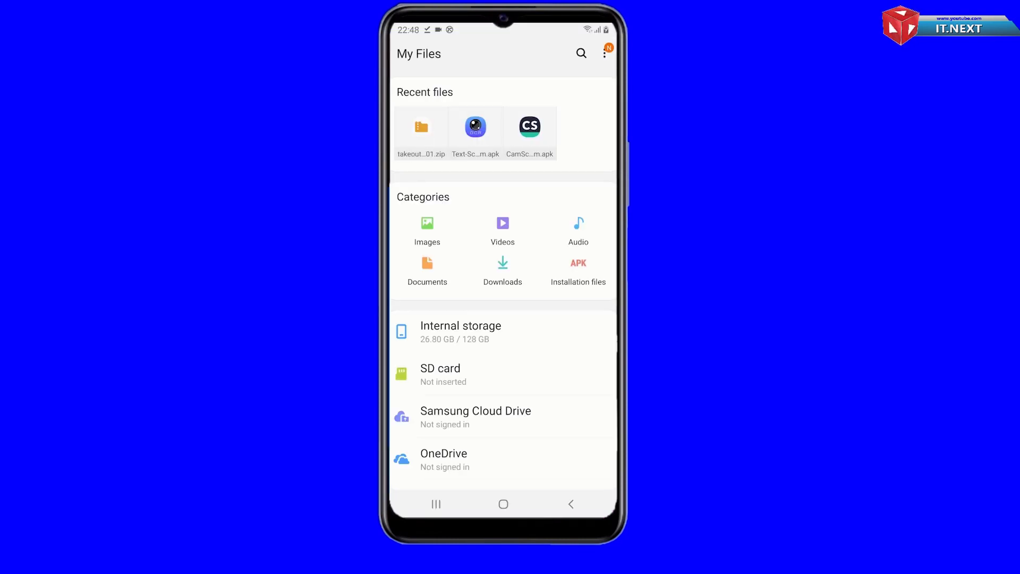
click(461, 331)
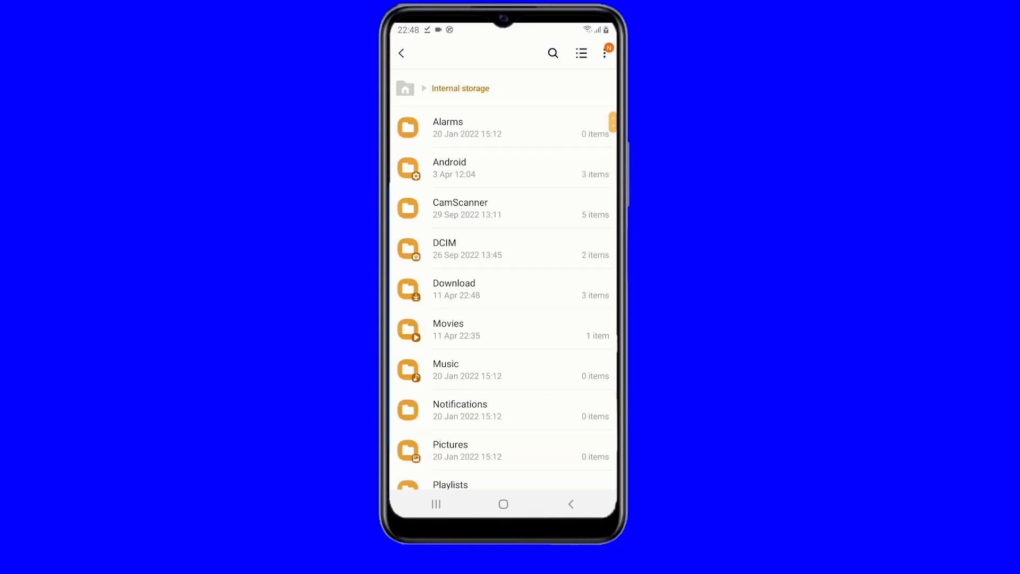
click(454, 288)
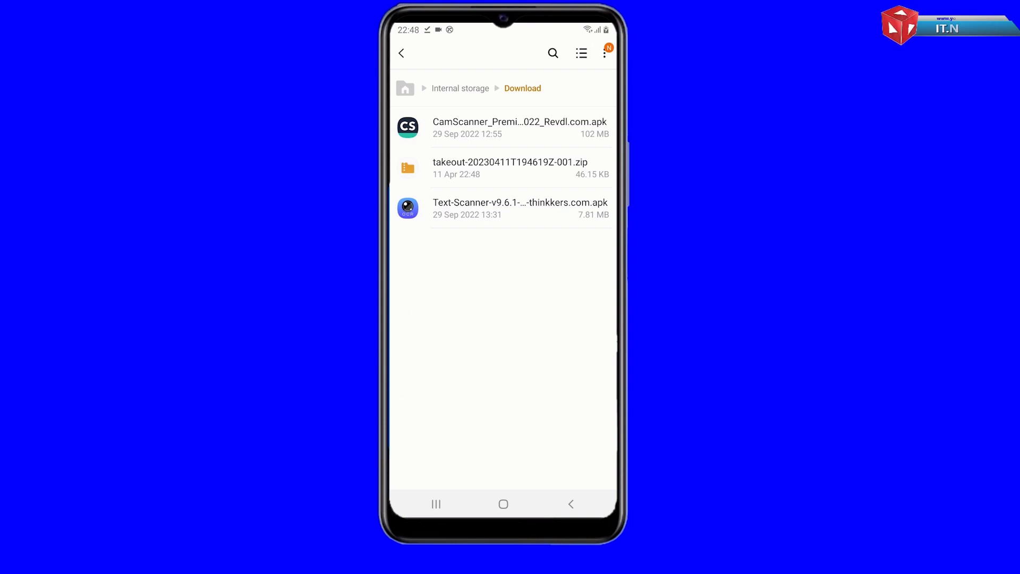
- Extract the takeout zip and open takeout-20230411T194619Z-001 > Takeout > Contacts > All Contacts
click(511, 168)
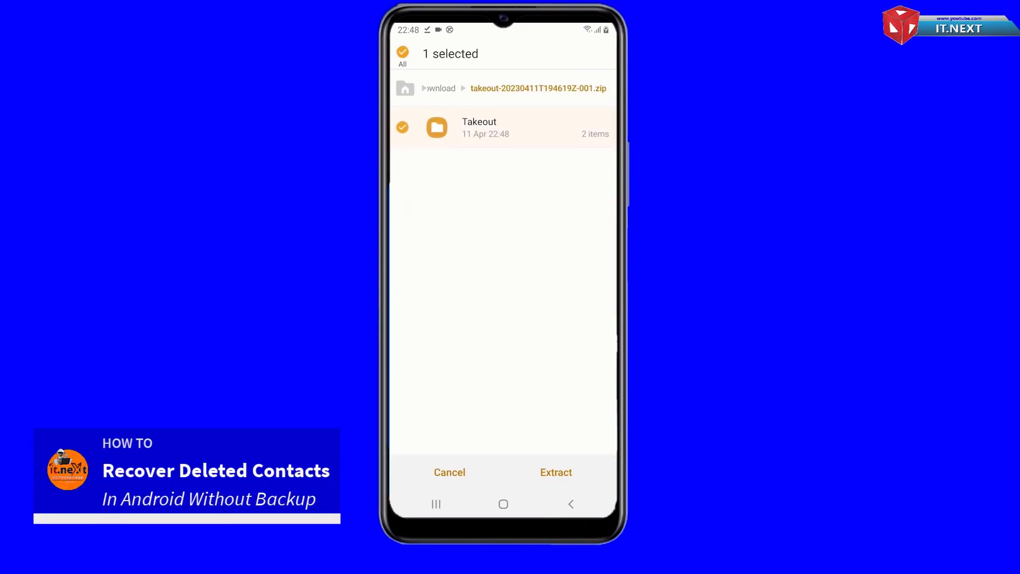
click(555, 472)
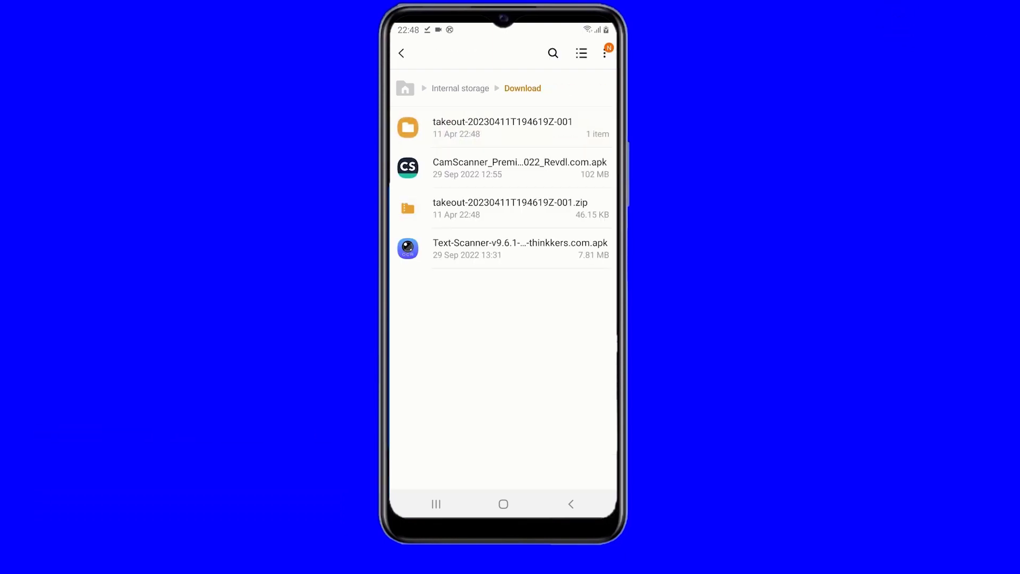
click(502, 128)
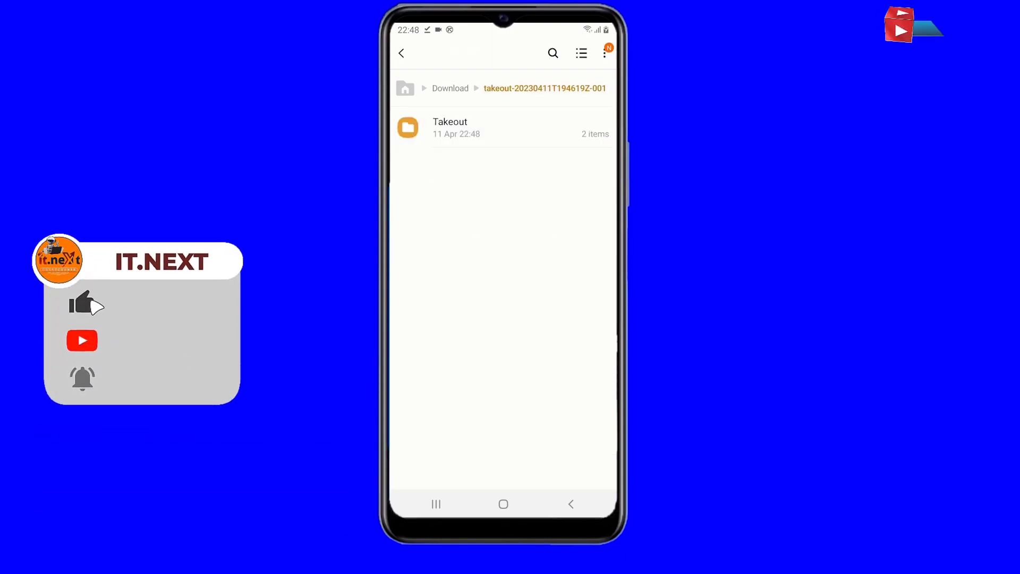
click(502, 127)
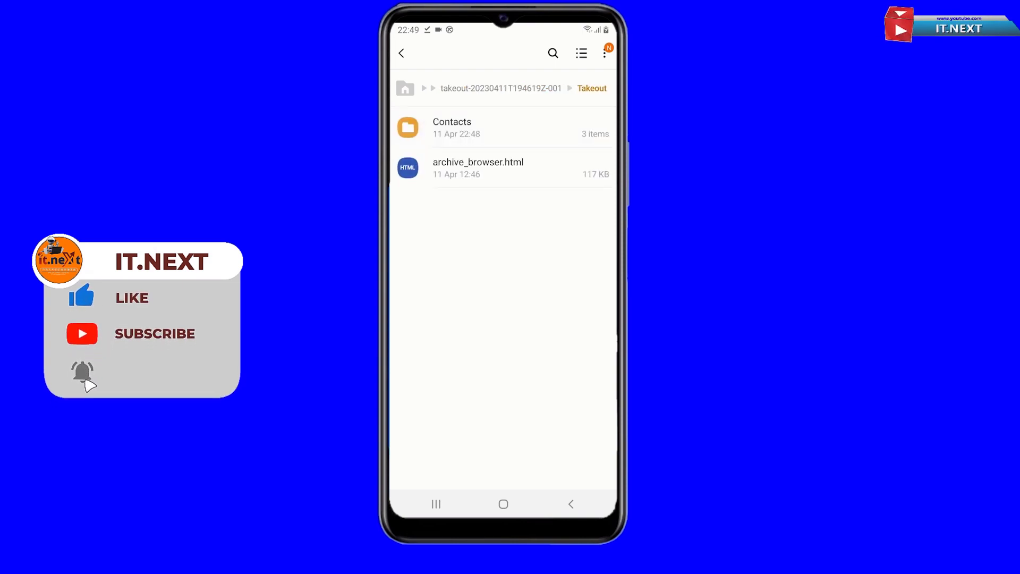
click(502, 128)
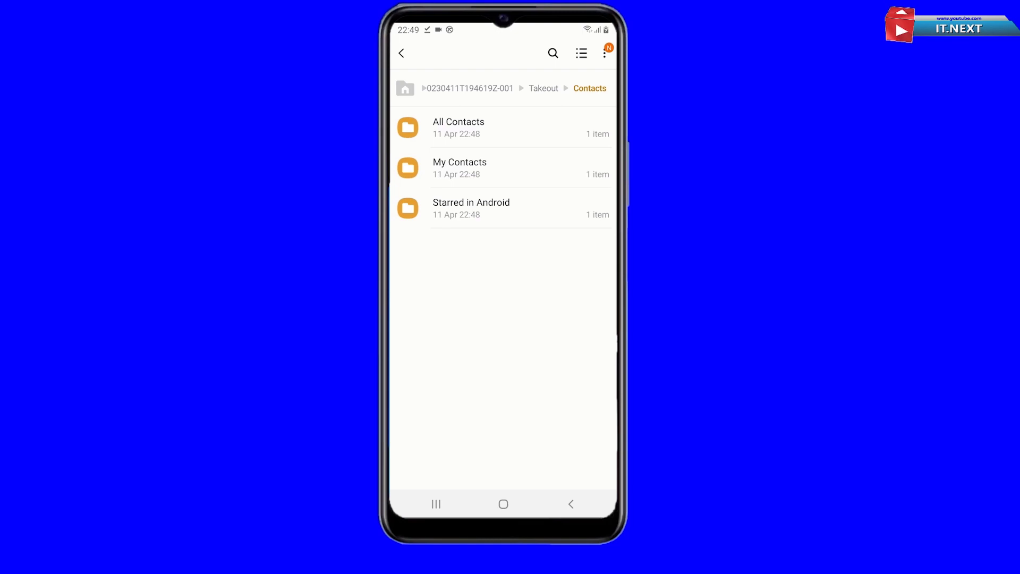
click(503, 127)
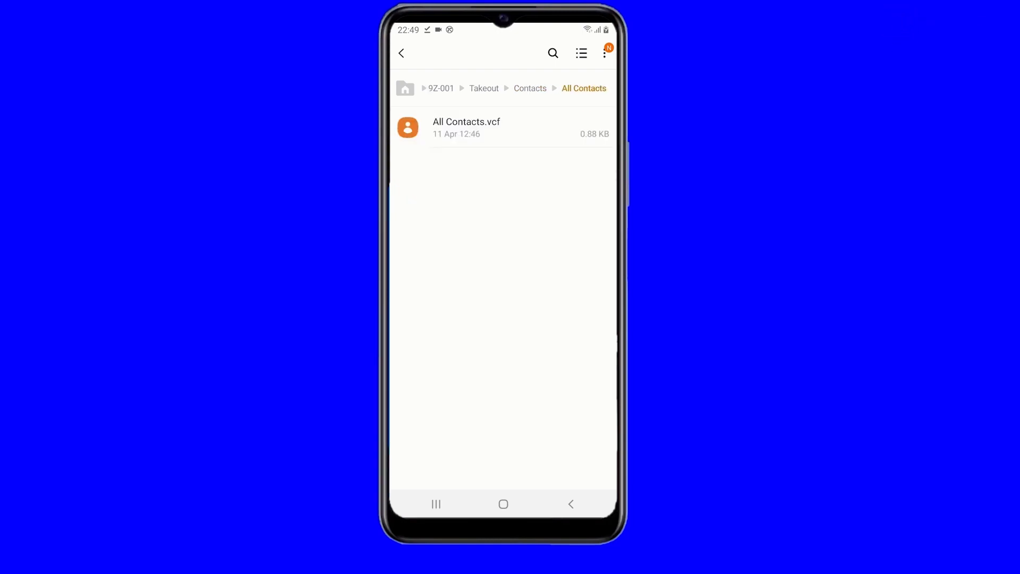
- Open All Contacts.vcf in Contacts and allow Contacts access to files
click(503, 128)
click(578, 292)
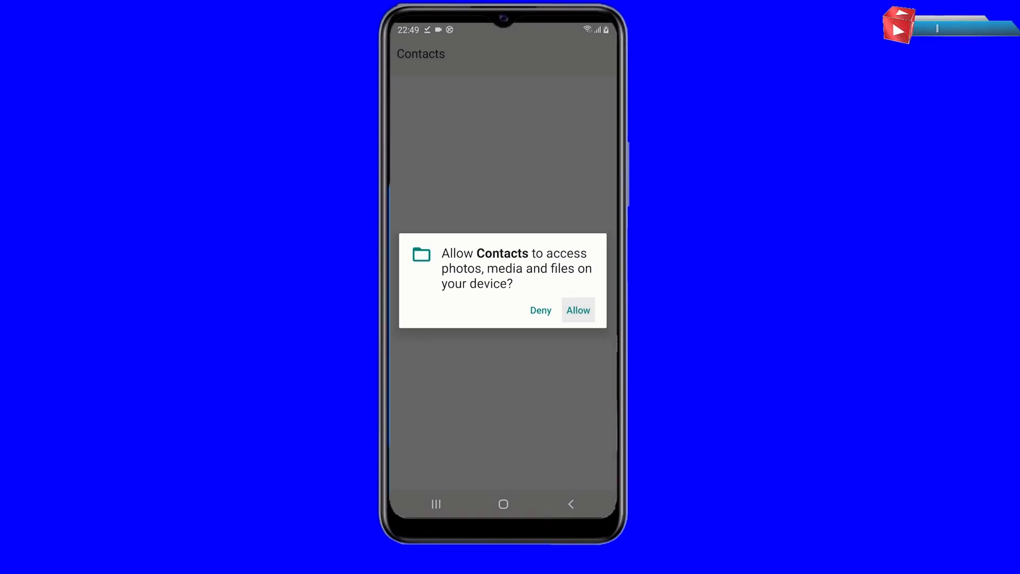